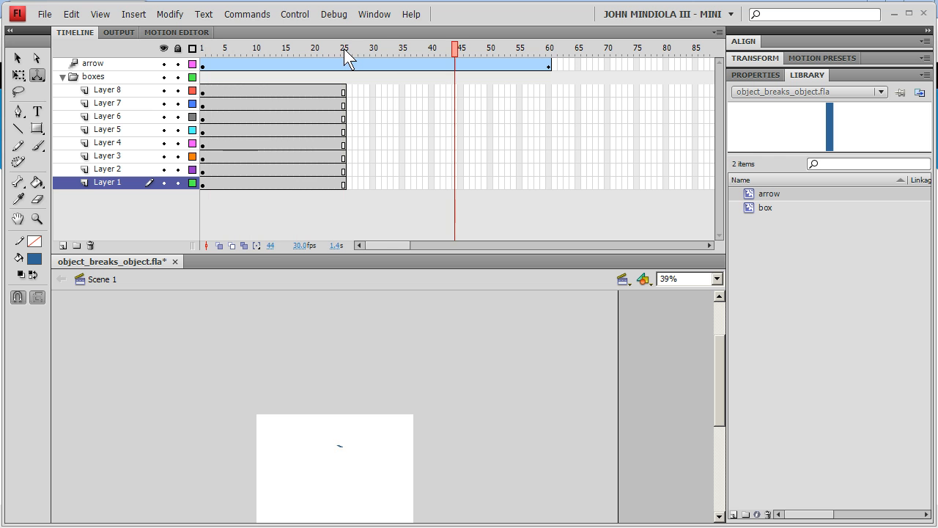
# Play back the animation and scrub the playhead back to around frame 25
pyautogui.moveTo(221, 47); pyautogui.dragTo(193, 47)
pyautogui.press('Return')
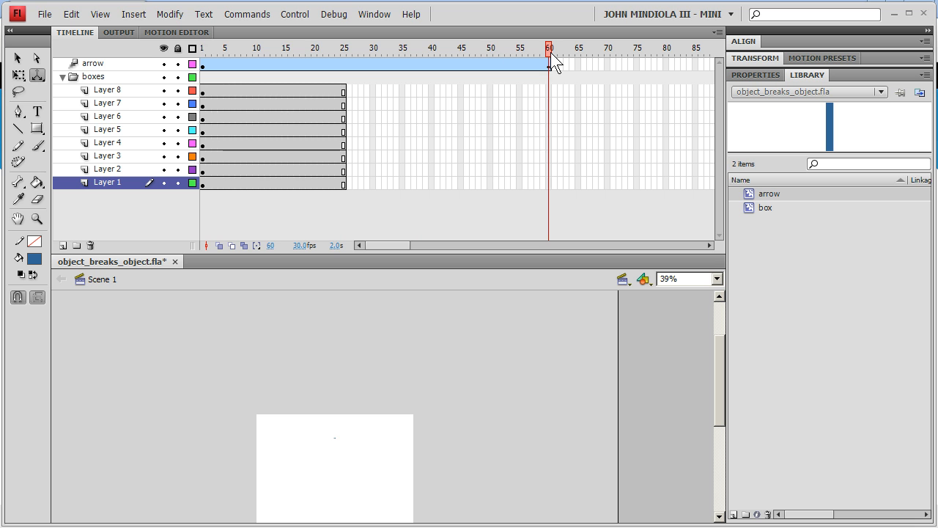
pyautogui.moveTo(550, 52); pyautogui.dragTo(345, 48)
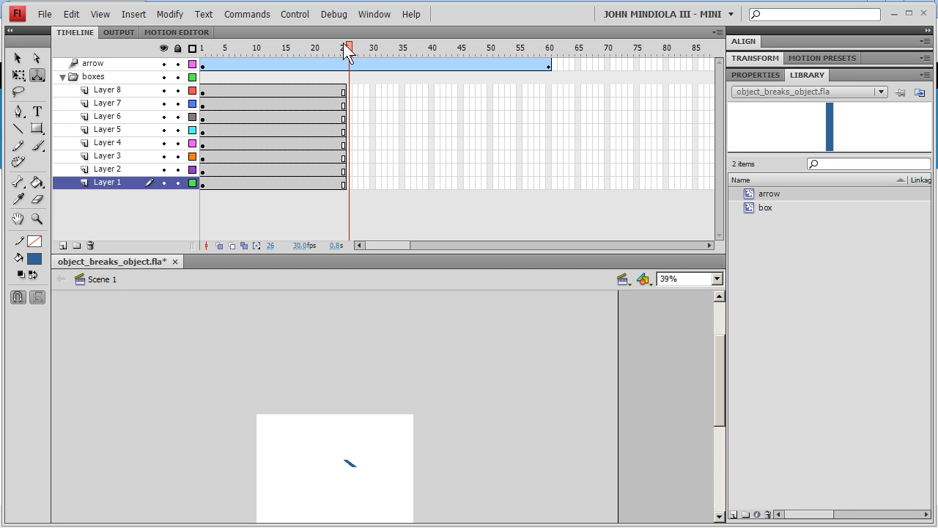
pyautogui.moveTo(345, 44); pyautogui.dragTo(341, 46)
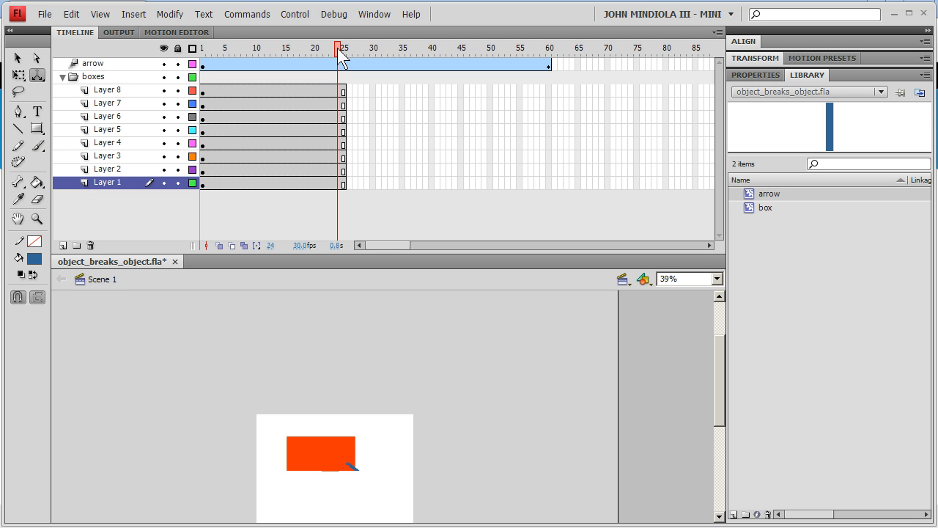
pyautogui.moveTo(337, 48); pyautogui.dragTo(341, 48)
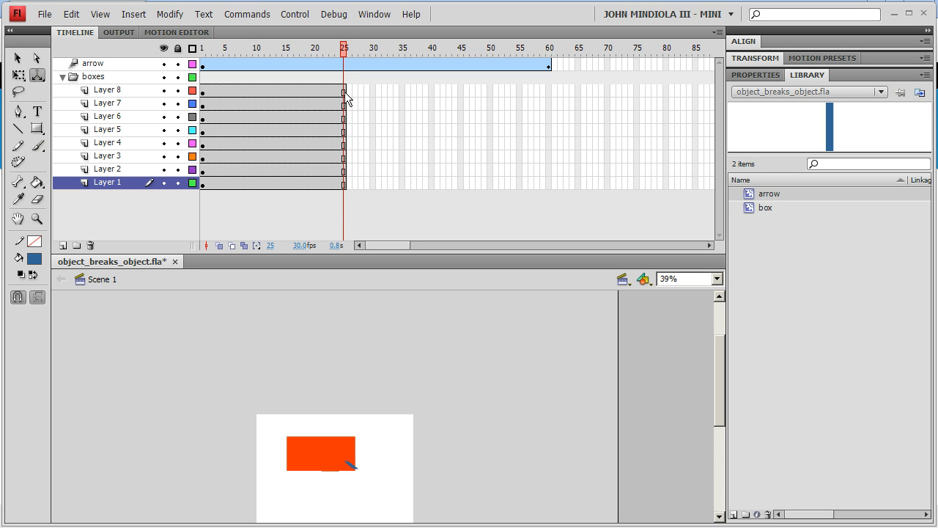
# Insert a keyframe at frame 25 on Layer 8
pyautogui.moveTo(343, 93); pyautogui.dragTo(344, 105)
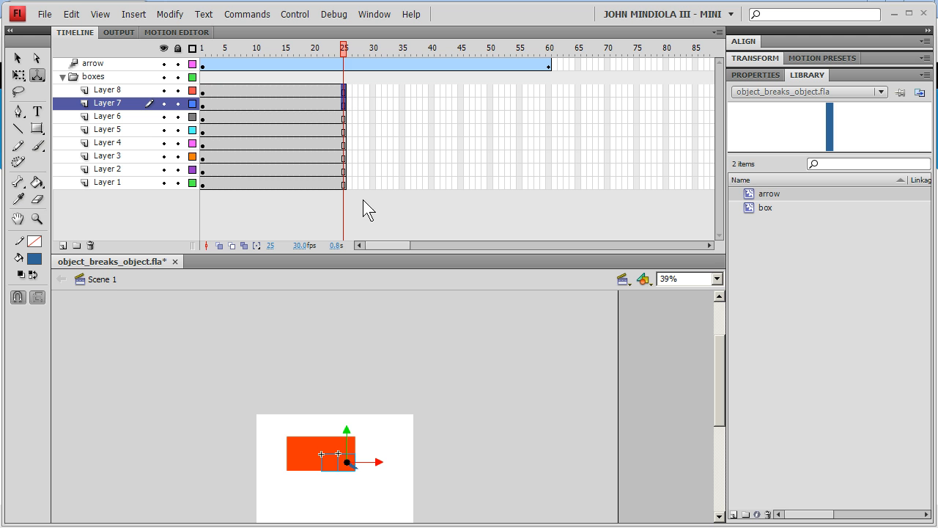
pyautogui.click(344, 88)
pyautogui.rightClick(344, 88)
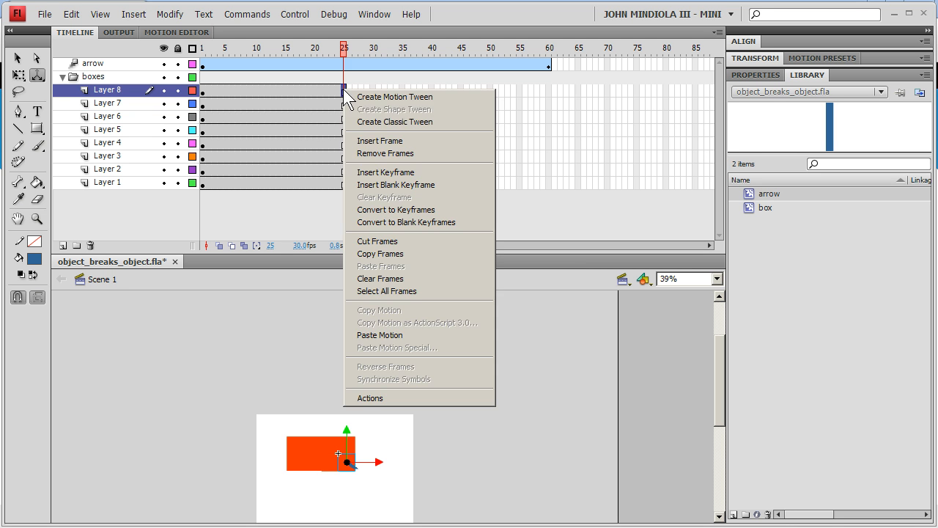
pyautogui.click(374, 172)
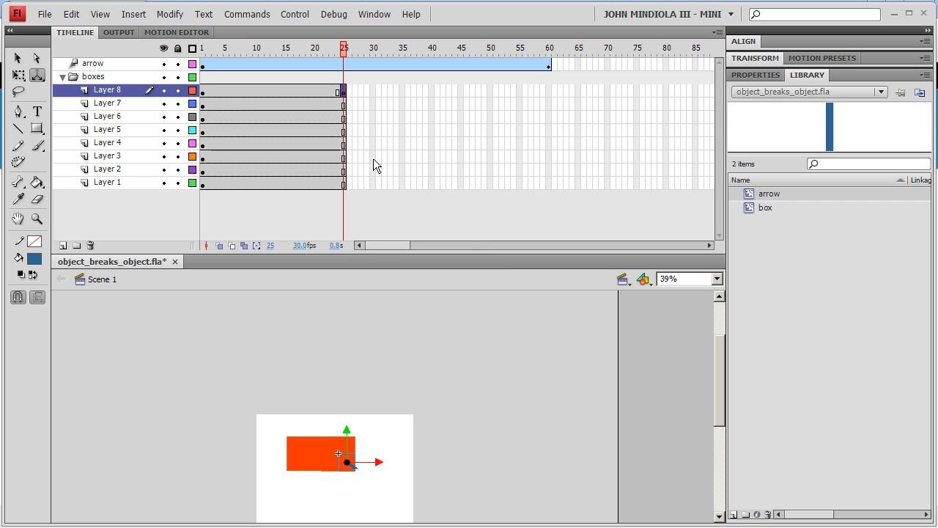
# Create a motion tween on Layer 8 from frame 25 and extend it to frame 60
pyautogui.rightClick(344, 90)
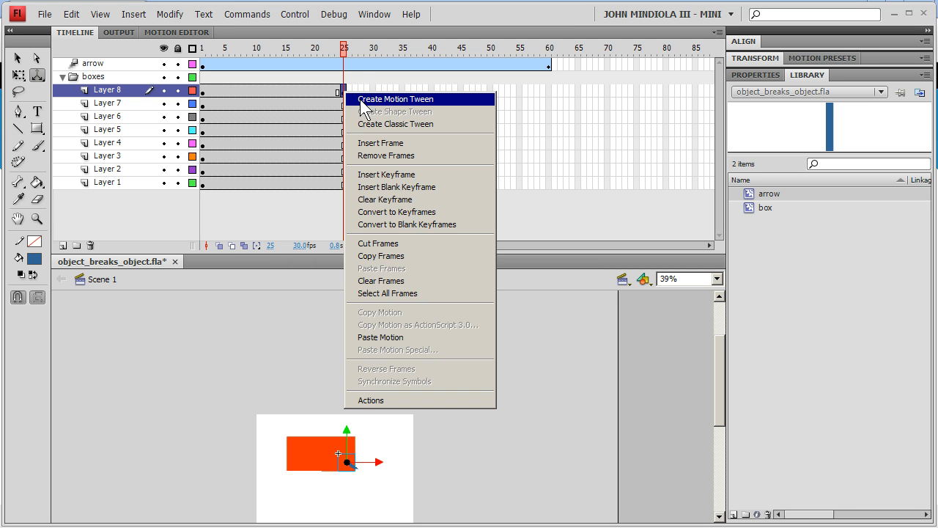
pyautogui.click(360, 99)
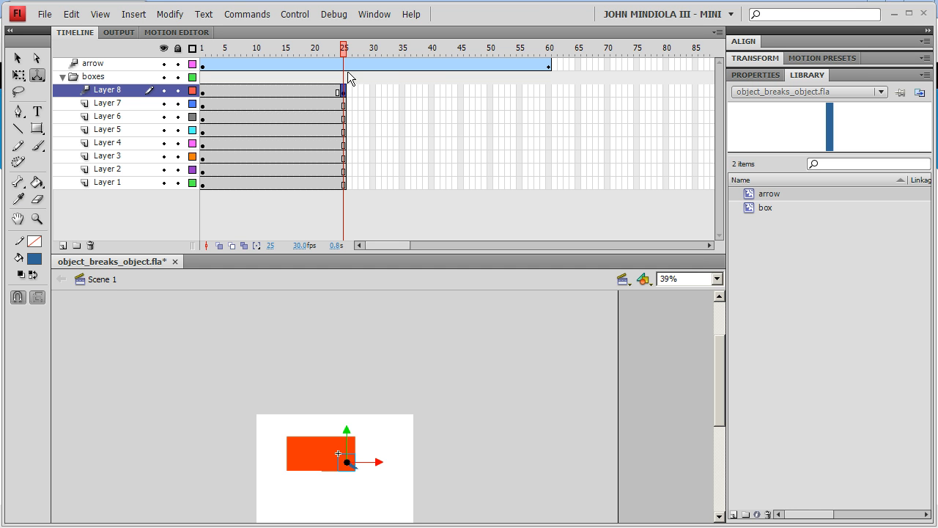
pyautogui.click(546, 90)
pyautogui.rightClick(547, 91)
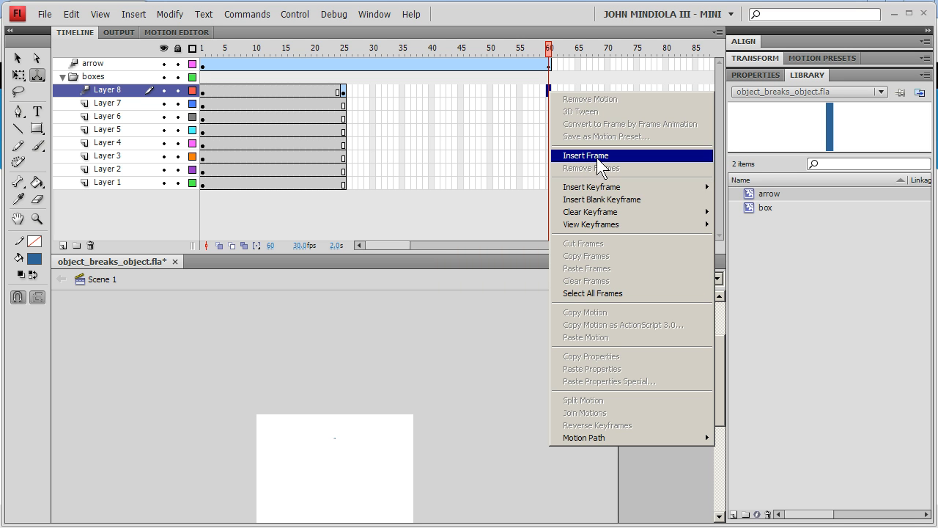
pyautogui.click(597, 156)
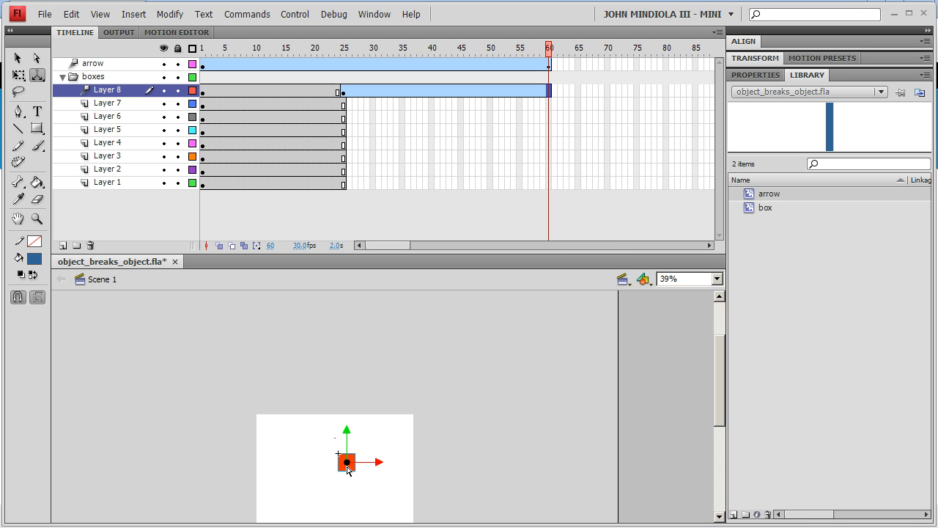
# Zoom in and move Layer 8's box at frame 60 slightly left and down with the 3D Translation Tool
pyautogui.click(40, 77)
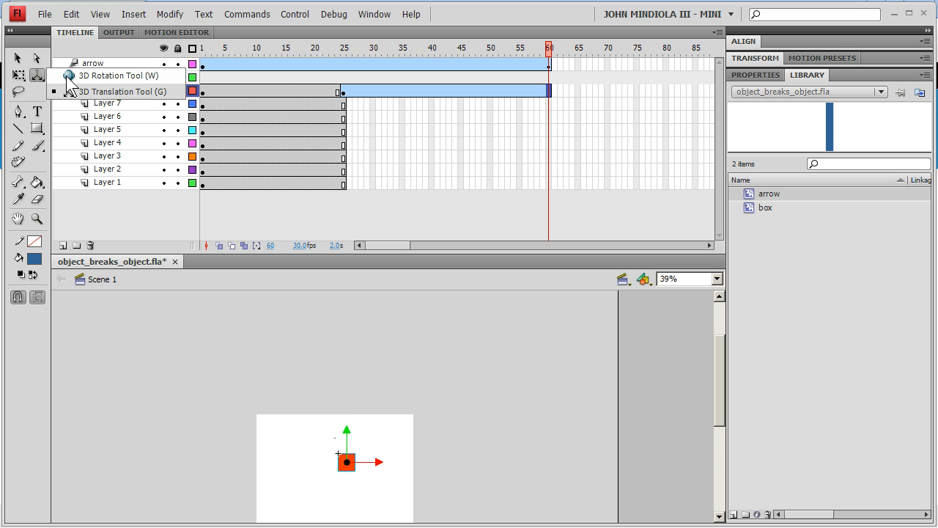
pyautogui.click(68, 76)
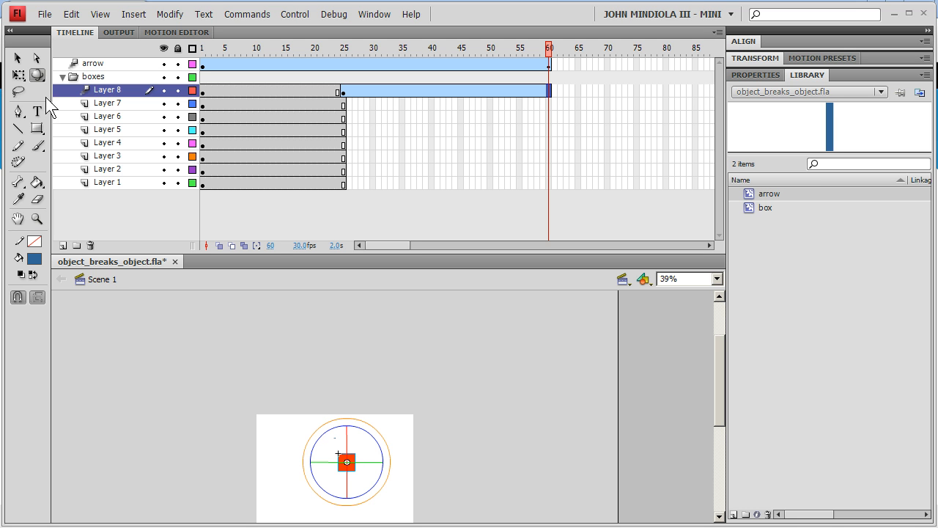
pyautogui.click(40, 76)
pyautogui.click(81, 92)
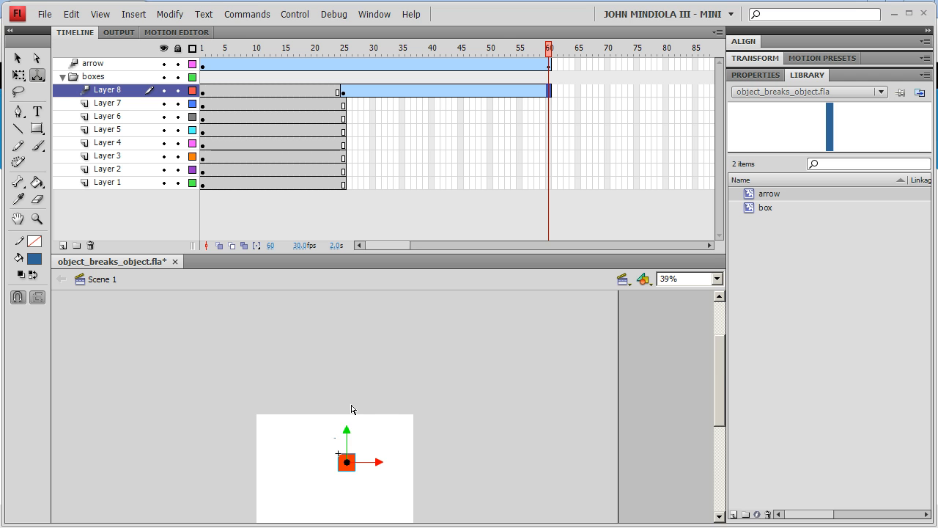
pyautogui.hotkey('ctrl', '=')
pyautogui.moveTo(475, 439); pyautogui.dragTo(471, 426)
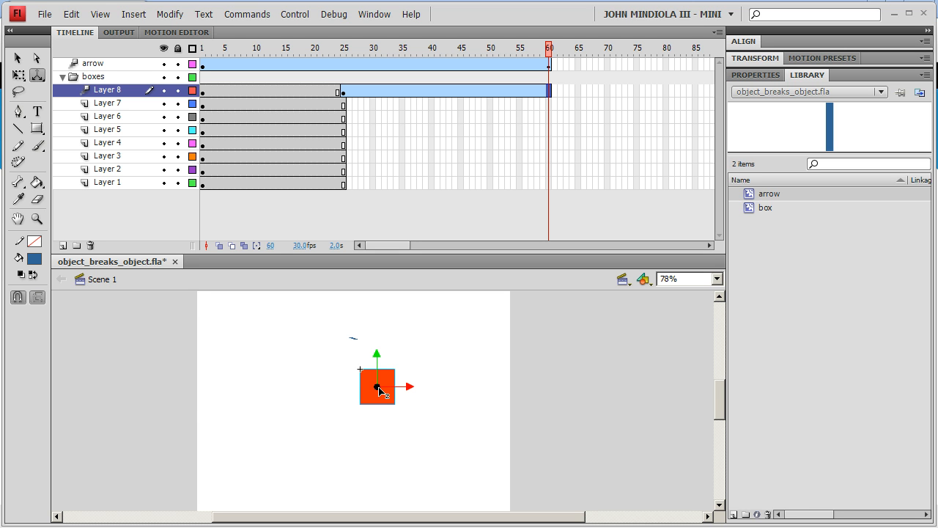
pyautogui.moveTo(378, 390); pyautogui.dragTo(373, 387)
pyautogui.moveTo(362, 282); pyautogui.dragTo(362, 282)
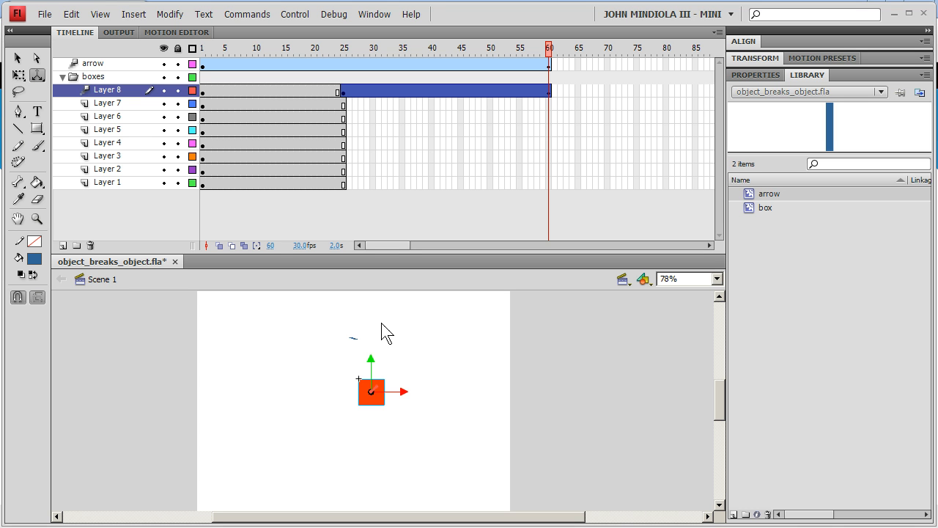
pyautogui.moveTo(370, 360); pyautogui.dragTo(371, 375)
# Rotate Layer 8's box in 3D at frame 60 with the 3D Rotation Tool so it tilts
pyautogui.click(37, 76)
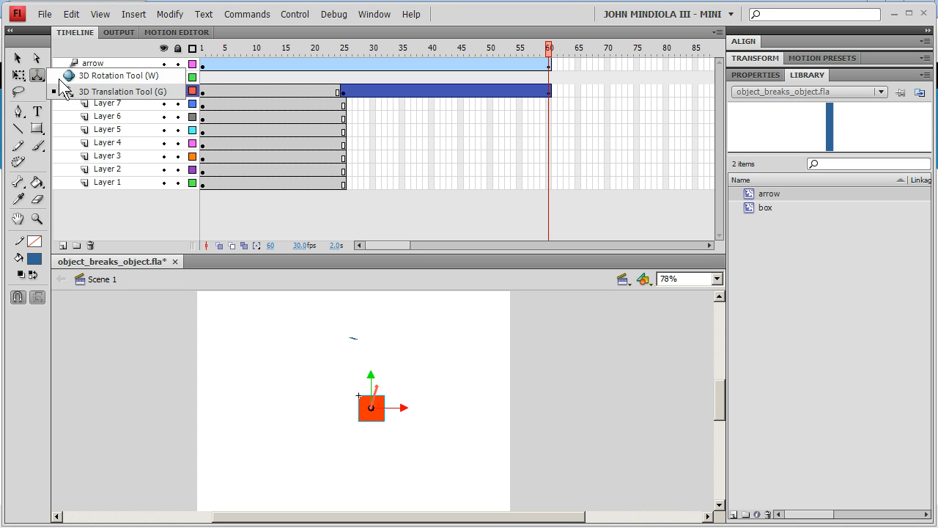
pyautogui.click(103, 69)
pyautogui.moveTo(372, 382); pyautogui.dragTo(393, 411)
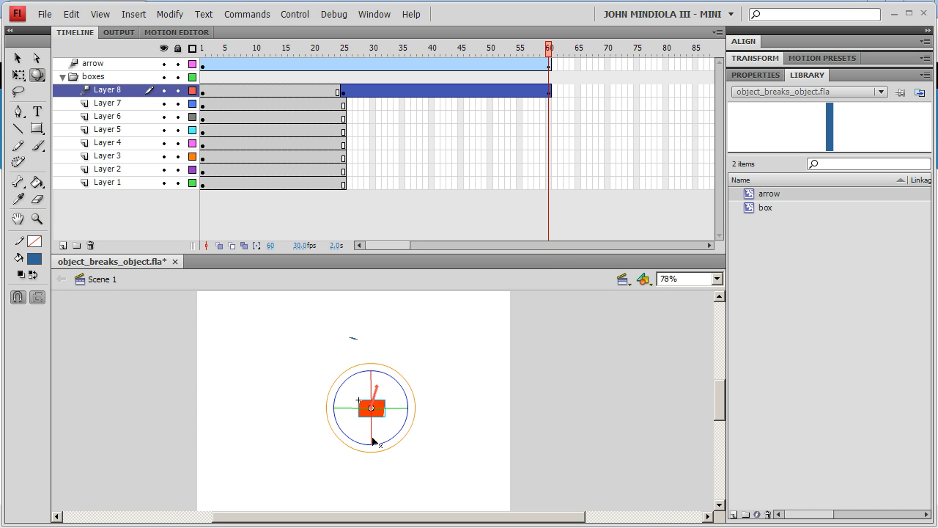
pyautogui.hotkey('ctrl', 'z')
pyautogui.moveTo(370, 381); pyautogui.dragTo(394, 425)
pyautogui.click(367, 379)
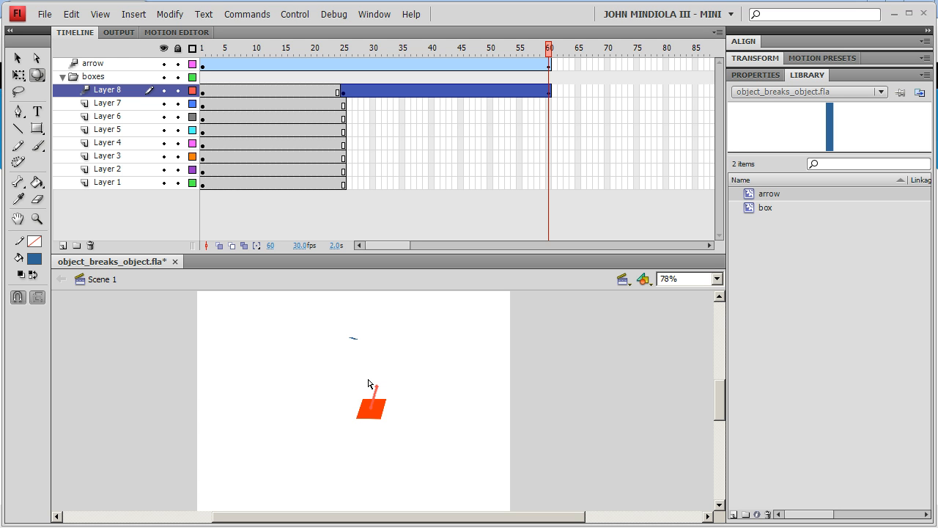
pyautogui.click(379, 416)
pyautogui.moveTo(371, 390); pyautogui.dragTo(372, 383)
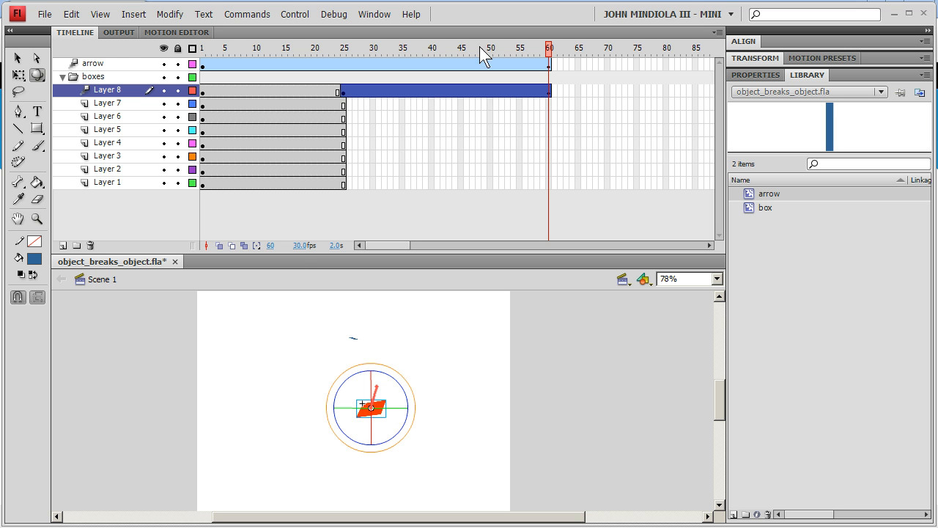
# Insert a keyframe at frame 25 on Layer 7 and create a motion tween from it
pyautogui.click(343, 107)
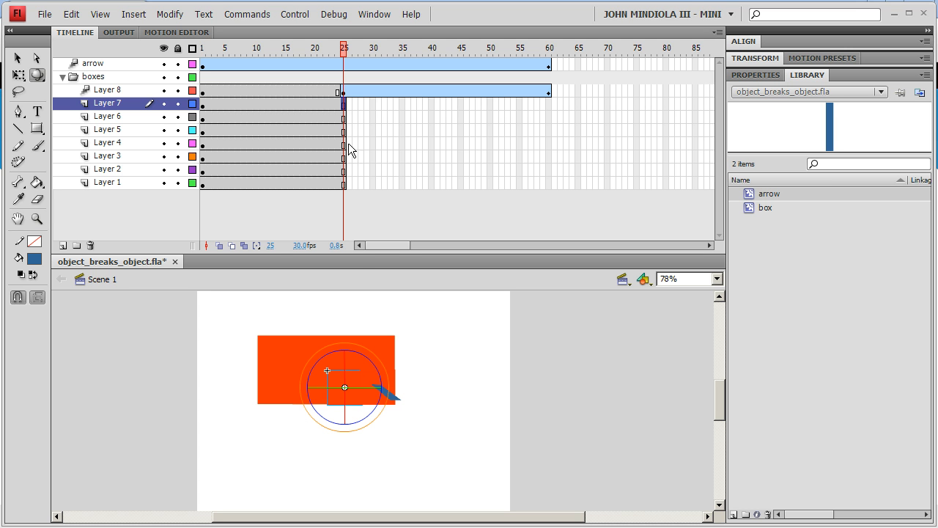
pyautogui.rightClick(344, 107)
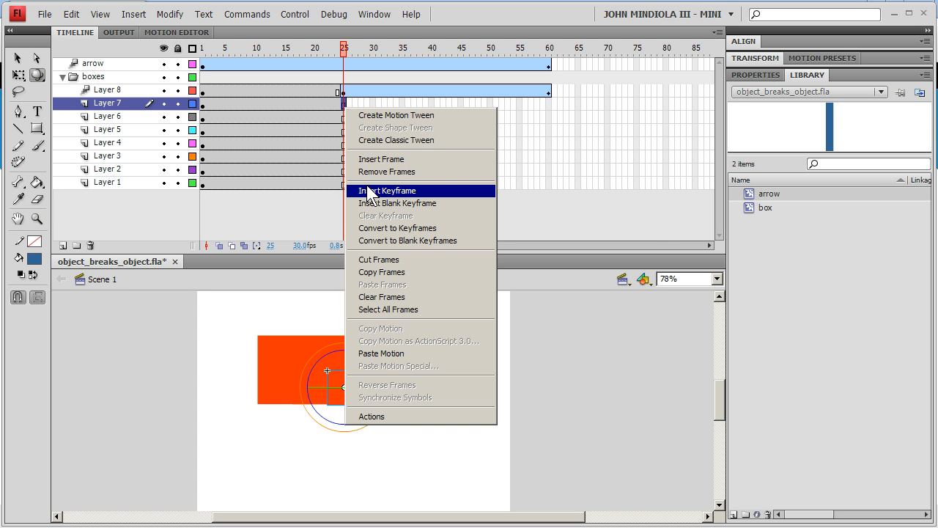
pyautogui.click(368, 190)
pyautogui.rightClick(345, 103)
pyautogui.click(363, 115)
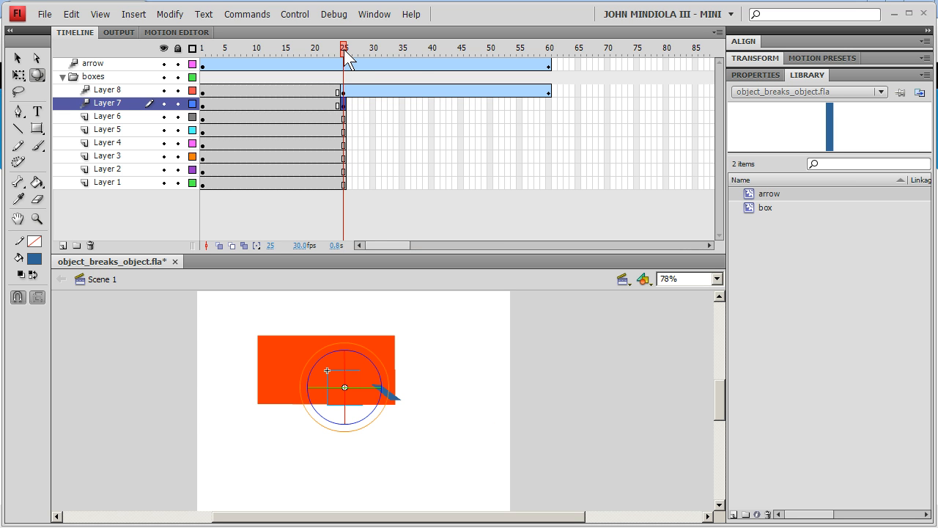
# Extend Layer 7's motion tween to frame 60
pyautogui.press('Return')
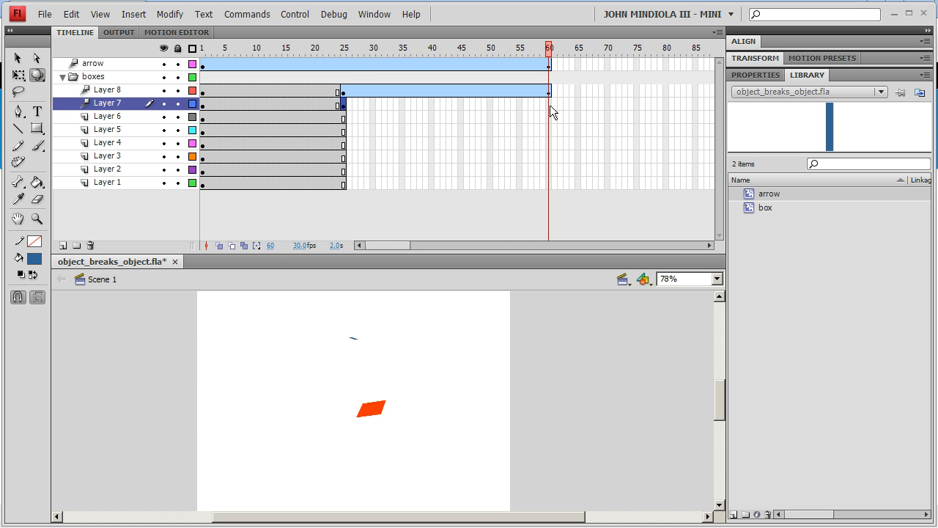
pyautogui.rightClick(550, 106)
pyautogui.click(584, 171)
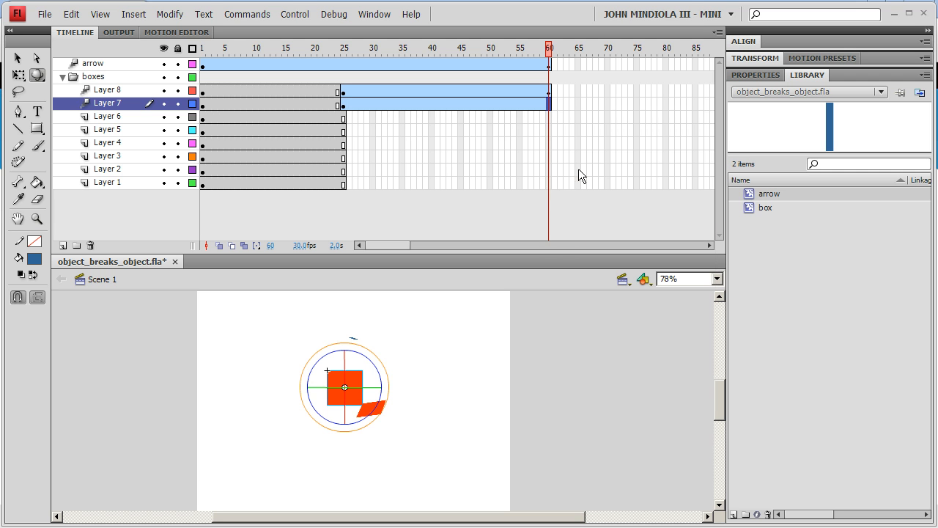
# Move Layer 7's box left at frame 60 with the 3D Translation Tool and rotate it in 3D
pyautogui.moveTo(41, 80); pyautogui.dragTo(72, 94)
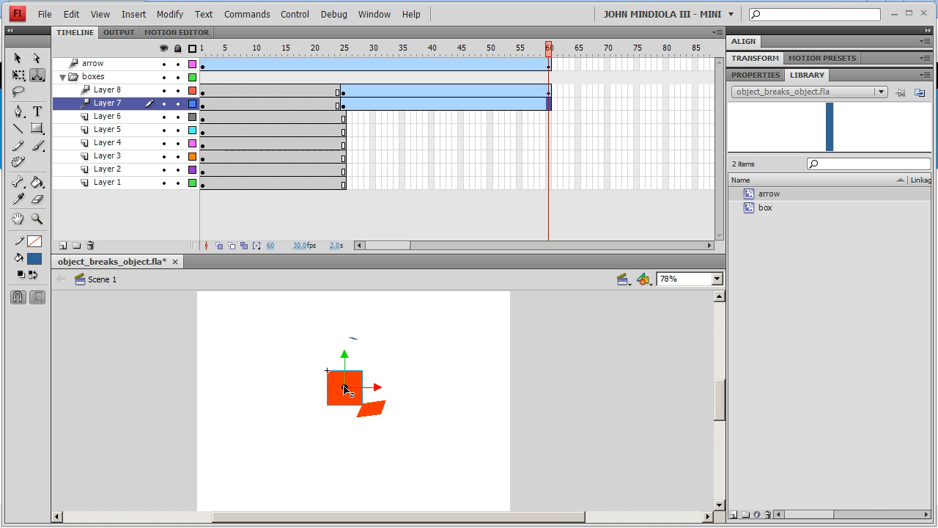
pyautogui.moveTo(343, 388); pyautogui.dragTo(302, 392)
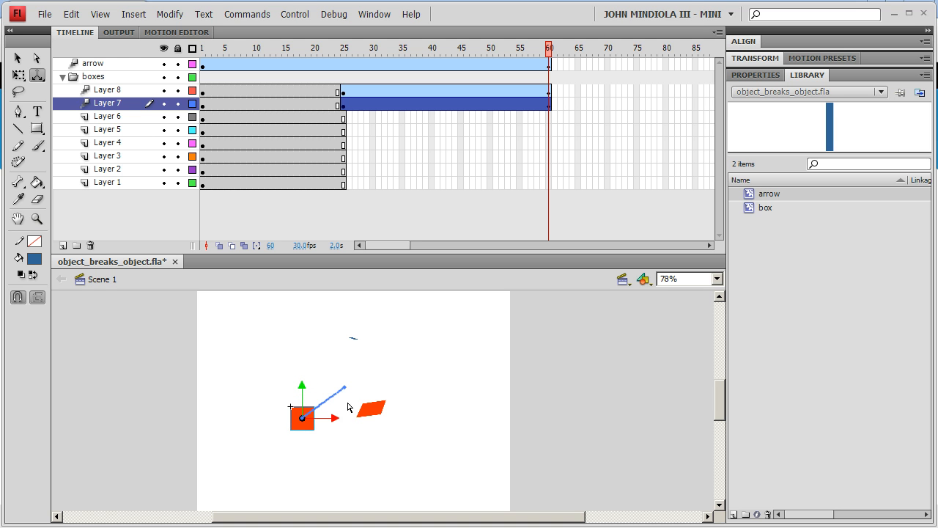
pyautogui.click(37, 75)
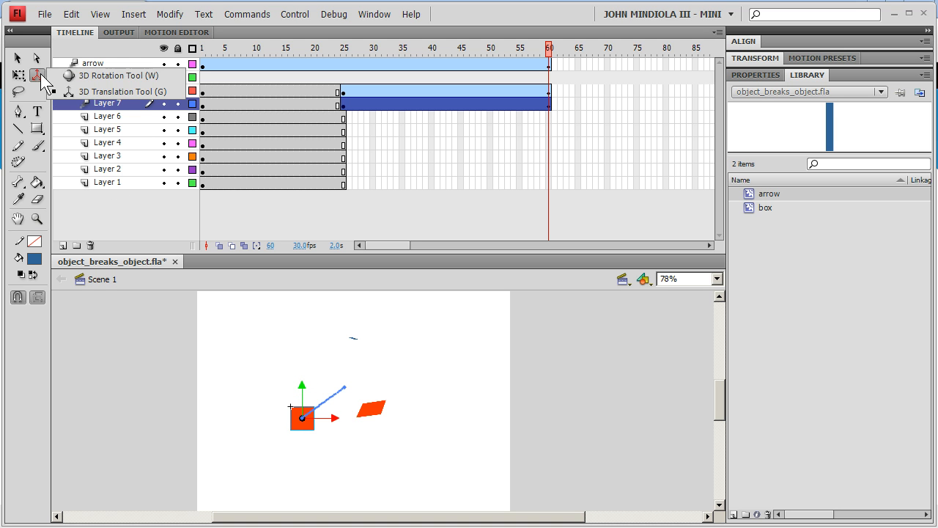
pyautogui.click(84, 75)
pyautogui.moveTo(278, 418); pyautogui.dragTo(291, 439)
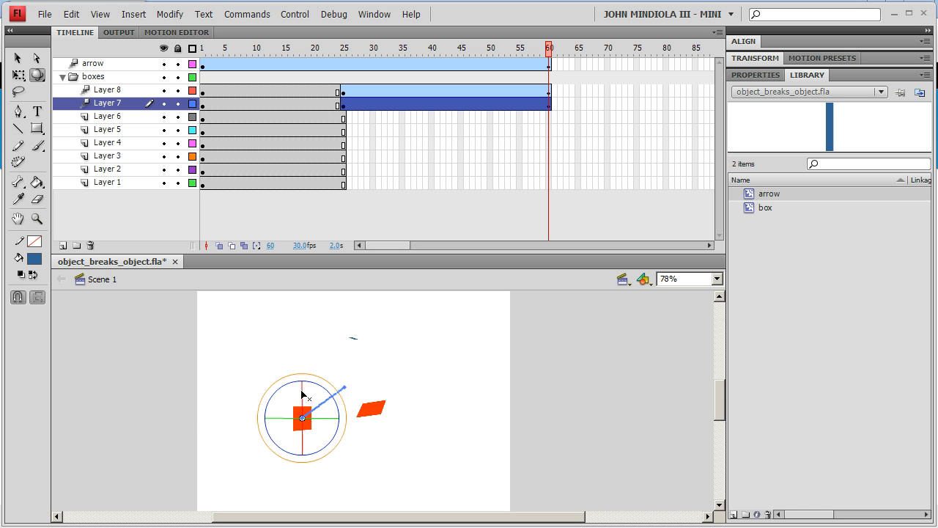
pyautogui.moveTo(306, 389); pyautogui.dragTo(331, 391)
pyautogui.moveTo(304, 450); pyautogui.dragTo(337, 433)
pyautogui.moveTo(303, 391); pyautogui.dragTo(288, 393)
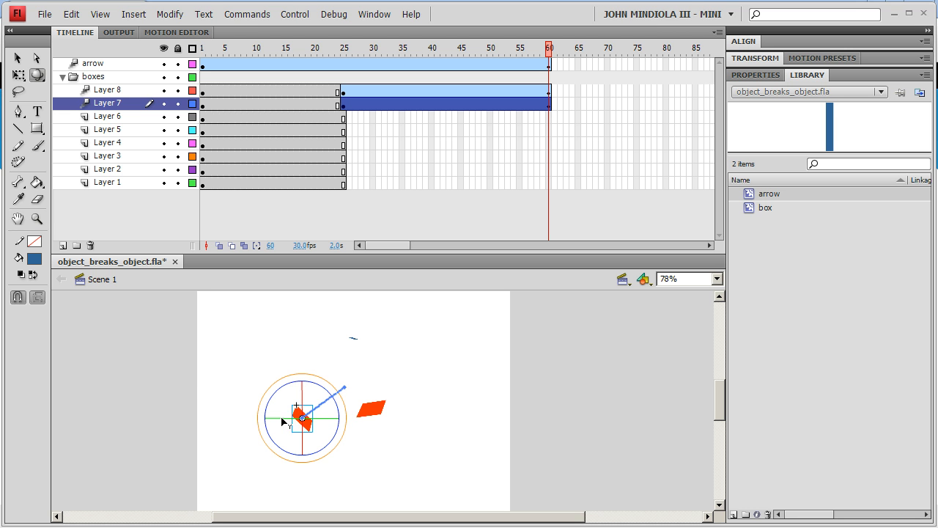
# Insert a keyframe at frame 25 on Layer 6 and create a motion tween from it
pyautogui.click(343, 118)
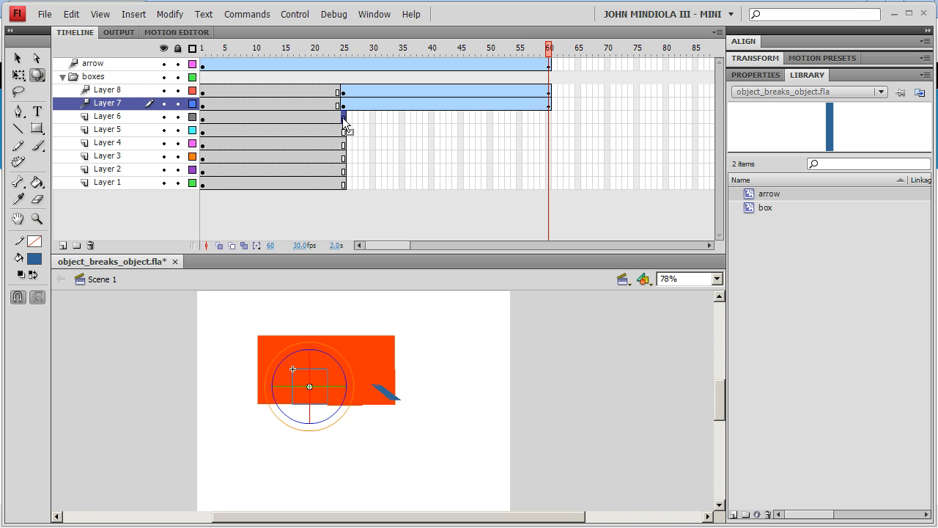
pyautogui.rightClick(343, 118)
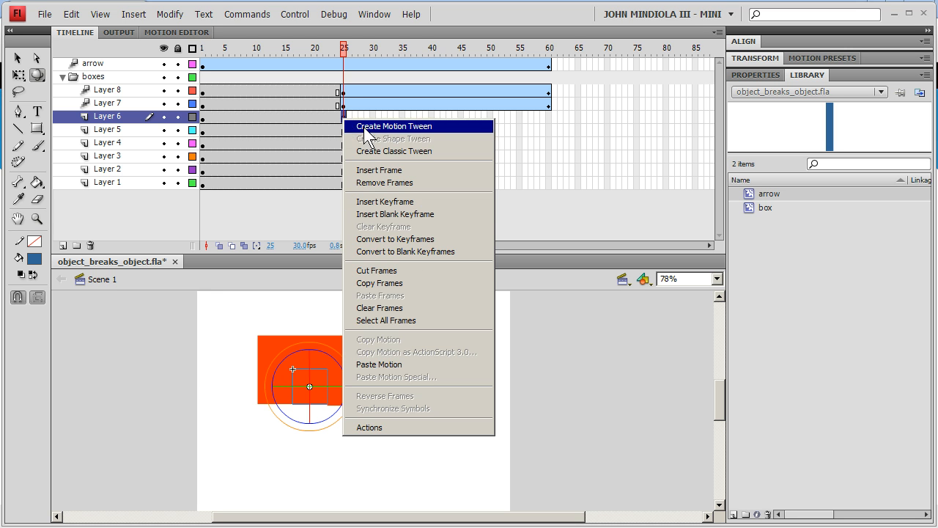
pyautogui.click(375, 205)
pyautogui.rightClick(342, 118)
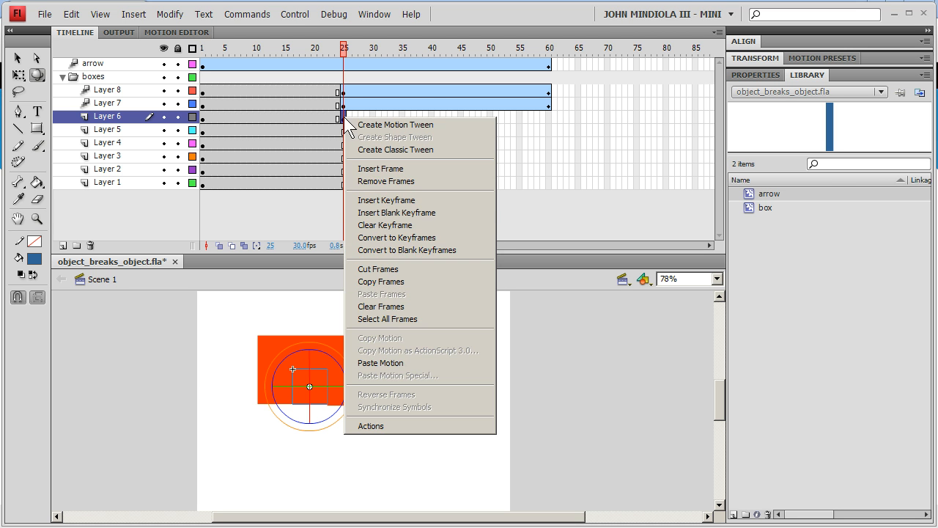
pyautogui.click(364, 126)
# Extend Layer 6's motion tween to frame 60
pyautogui.click(546, 118)
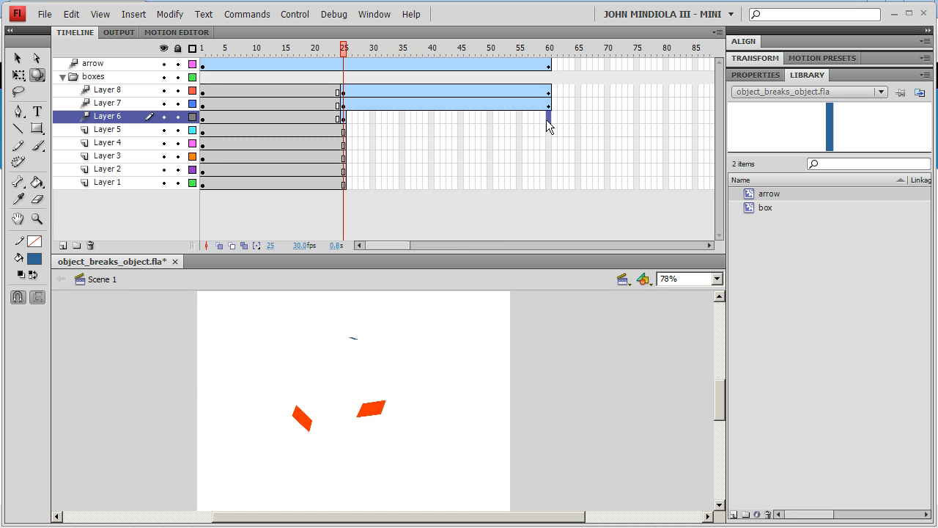
pyautogui.rightClick(548, 117)
pyautogui.click(579, 181)
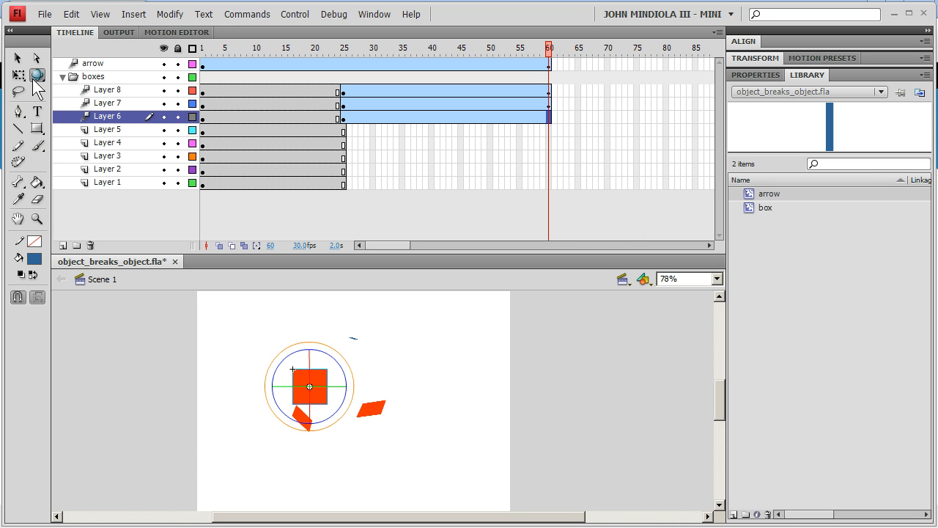
# Move Layer 6's box at frame 60 with the 3D Translation Tool and rotate it in 3D
pyautogui.click(37, 75)
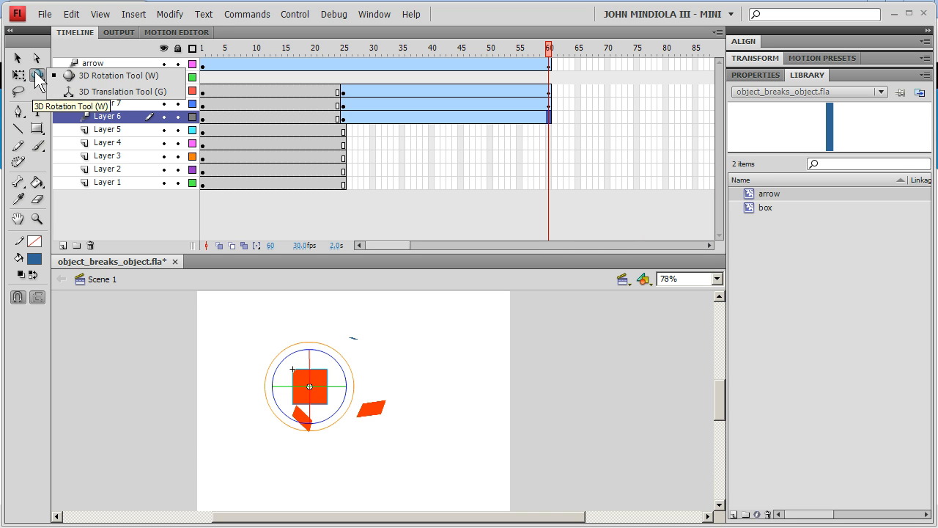
pyautogui.click(68, 93)
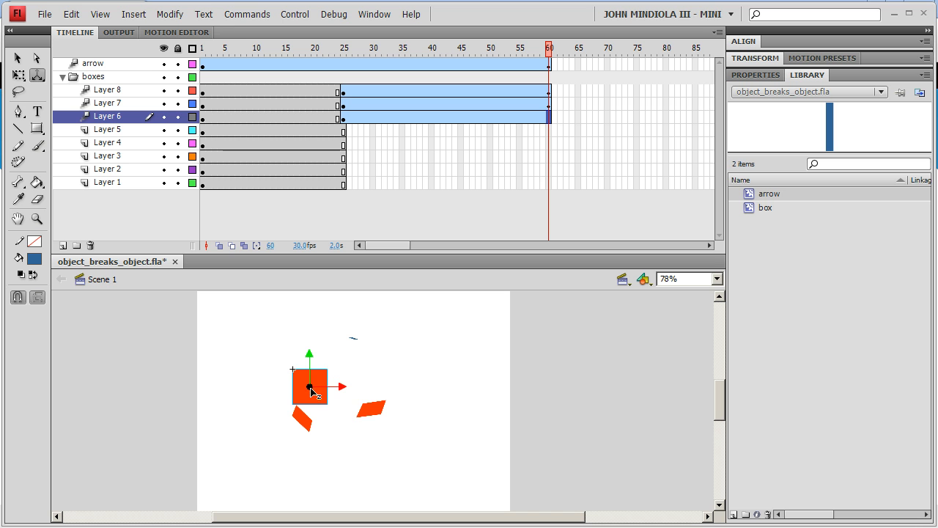
pyautogui.moveTo(310, 388); pyautogui.dragTo(311, 385)
pyautogui.moveTo(312, 453); pyautogui.dragTo(311, 453)
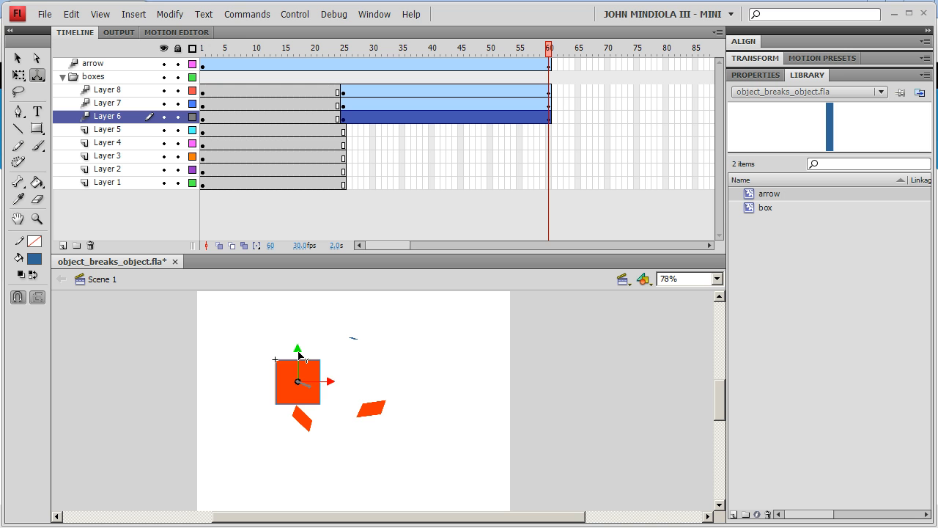
pyautogui.moveTo(299, 354)
pyautogui.mouseDown()
pyautogui.moveTo(298, 329)
pyautogui.moveTo(281, 358)
pyautogui.mouseUp()
pyautogui.click(37, 75)
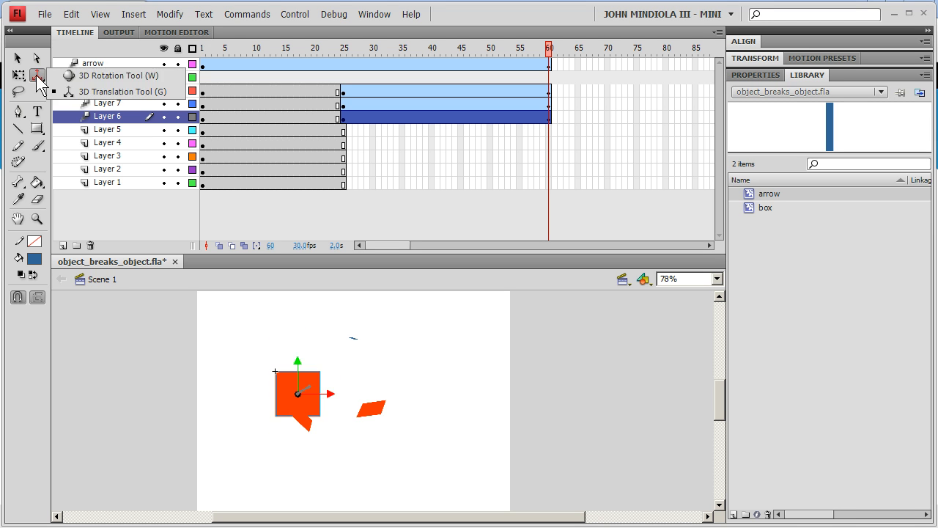
pyautogui.click(77, 73)
pyautogui.moveTo(318, 399)
pyautogui.mouseDown()
pyautogui.moveTo(300, 422)
pyautogui.moveTo(316, 414)
pyautogui.mouseUp()
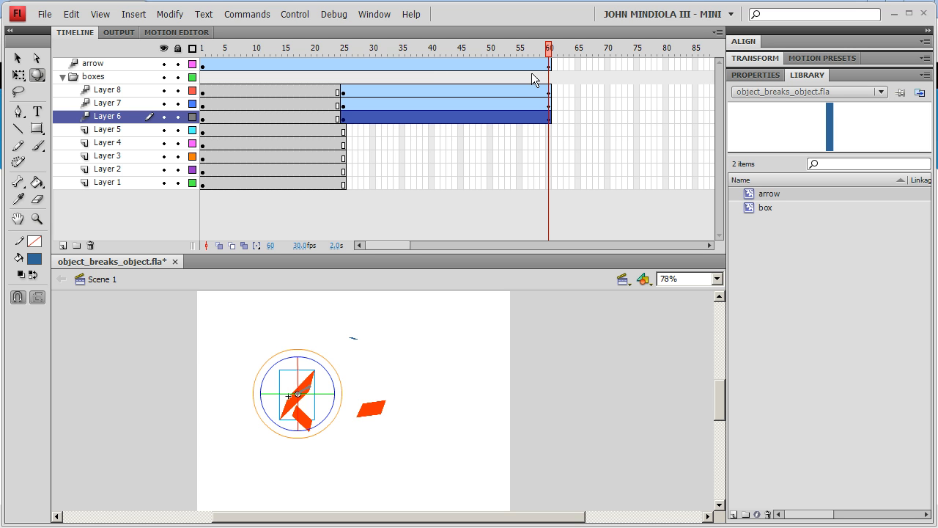
# Insert a keyframe at frame 25 on Layer 5 and create a motion tween from it
pyautogui.click(343, 133)
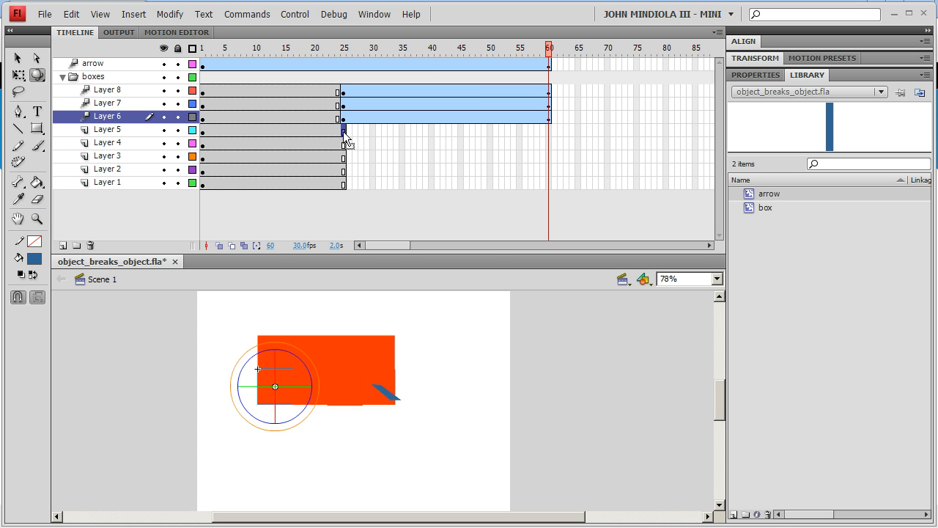
pyautogui.rightClick(344, 133)
pyautogui.click(383, 216)
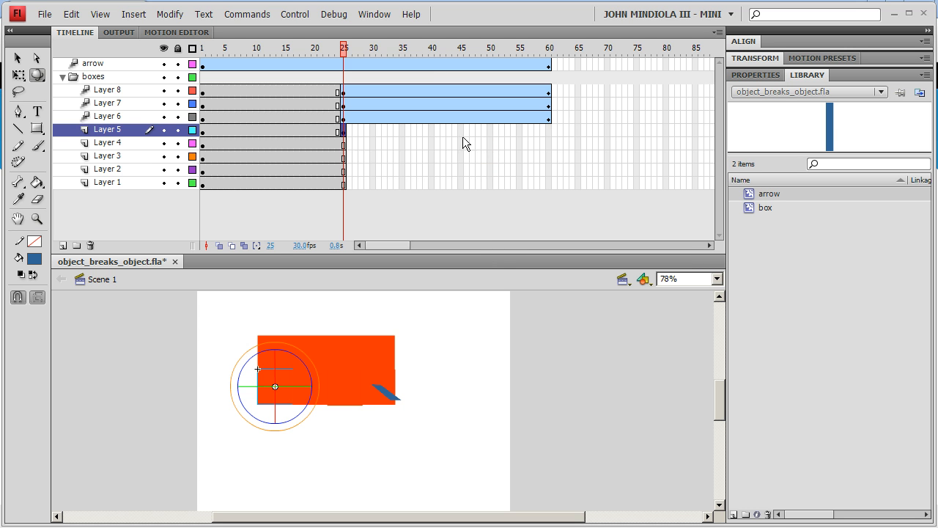
pyautogui.rightClick(344, 130)
pyautogui.click(360, 140)
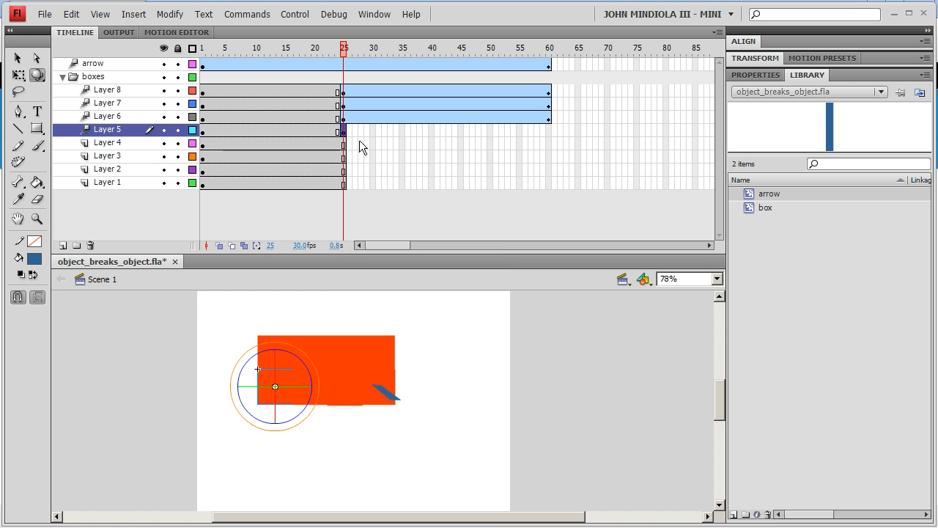
# Extend Layer 5's motion tween to frame 60
pyautogui.click(546, 130)
pyautogui.rightClick(546, 130)
pyautogui.click(564, 193)
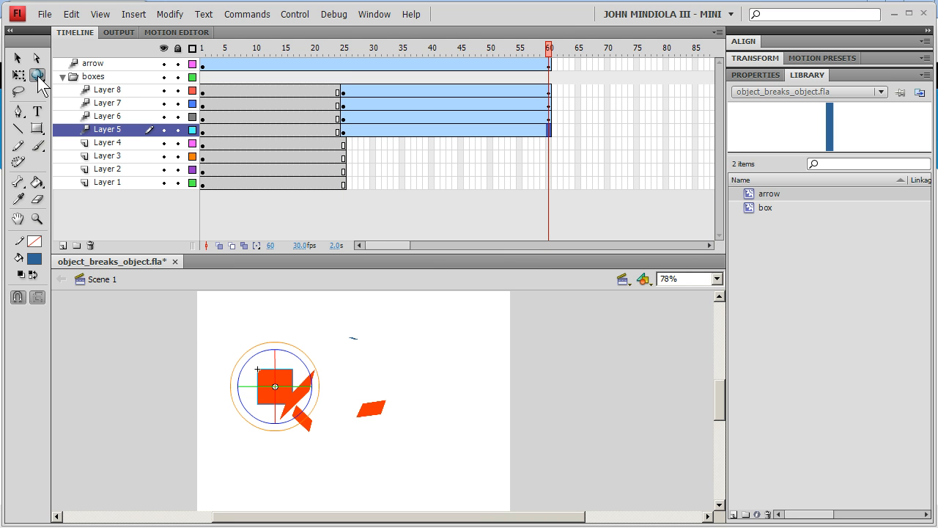
# Move Layer 5's box left at frame 60 with the 3D Translation Tool and rotate it in 3D
pyautogui.click(38, 78)
pyautogui.click(117, 91)
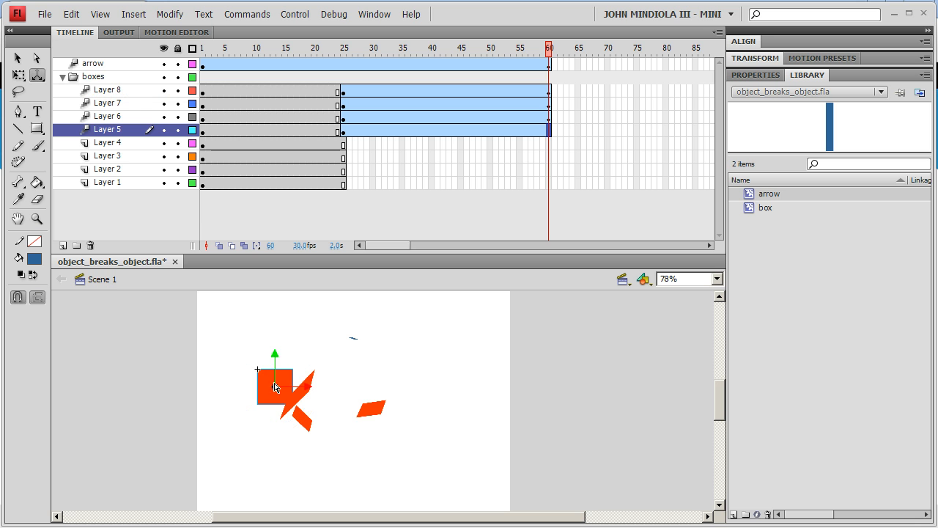
pyautogui.moveTo(277, 391); pyautogui.dragTo(279, 389)
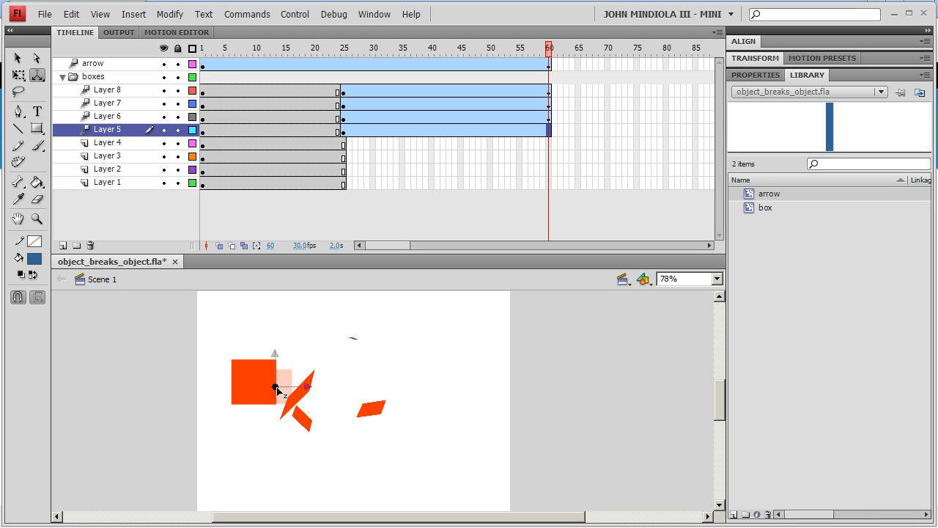
pyautogui.moveTo(211, 360); pyautogui.dragTo(211, 359)
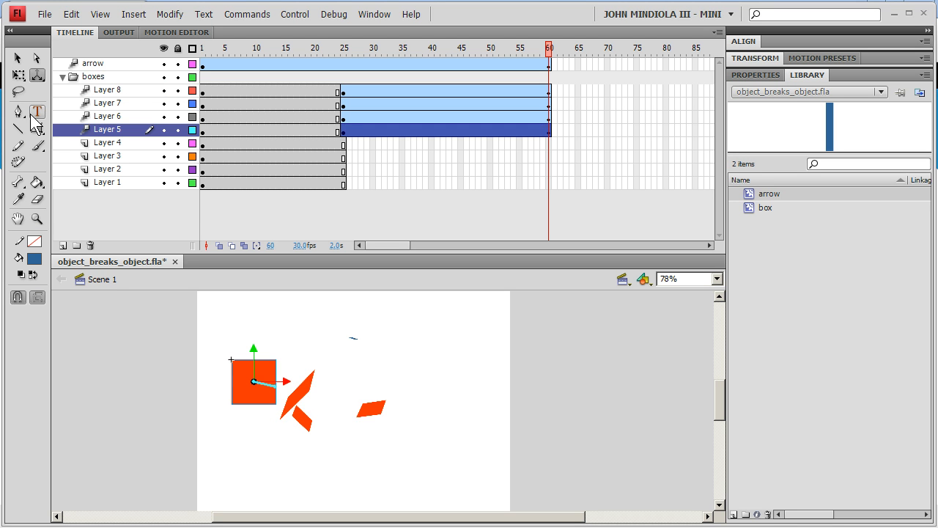
pyautogui.click(42, 78)
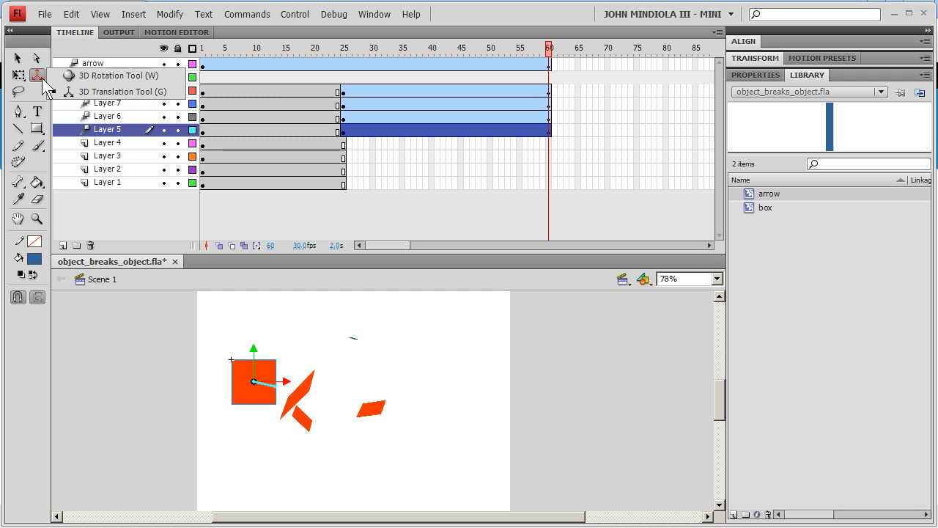
pyautogui.click(69, 77)
pyautogui.moveTo(278, 387); pyautogui.dragTo(285, 381)
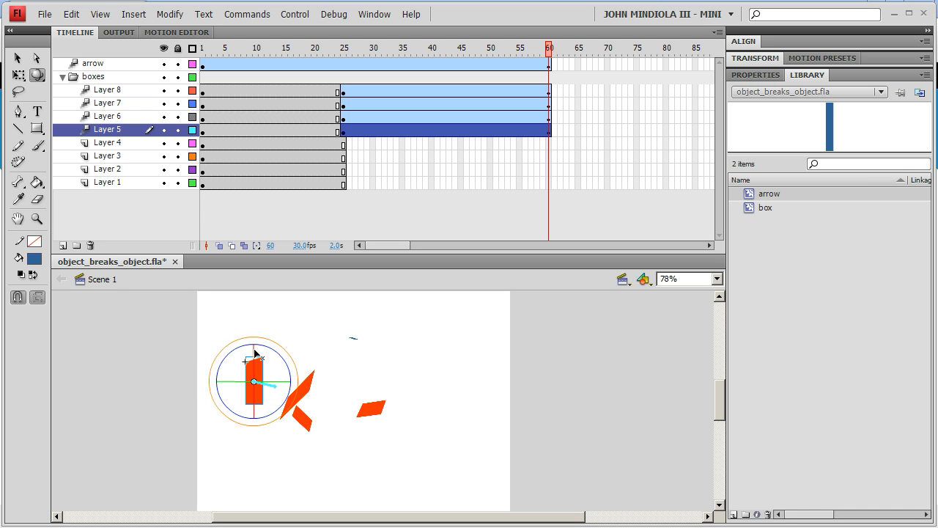
pyautogui.moveTo(254, 353); pyautogui.dragTo(296, 379)
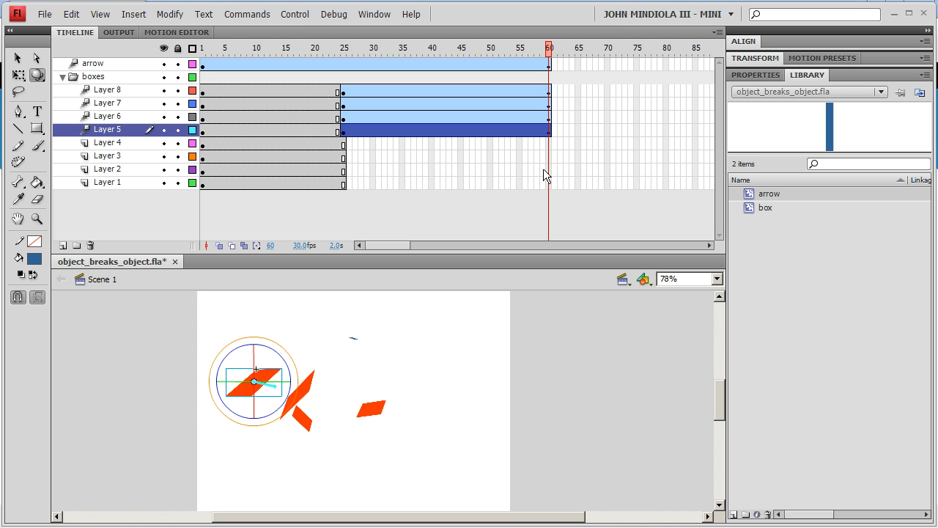
# Insert a keyframe at frame 25 on Layer 4 and create a motion tween from it
pyautogui.click(343, 145)
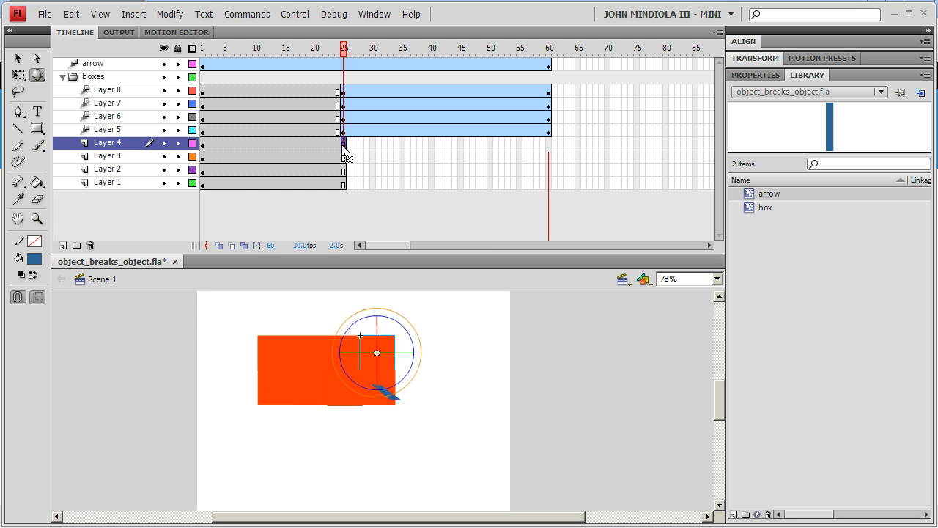
pyautogui.rightClick(343, 146)
pyautogui.click(365, 227)
pyautogui.rightClick(344, 142)
pyautogui.click(348, 148)
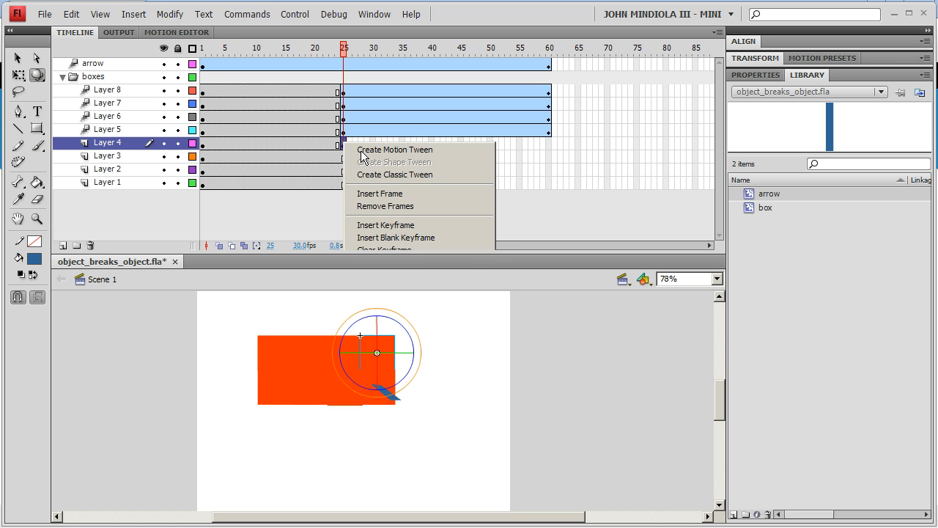
# Extend Layer 4's motion tween to frame 60
pyautogui.rightClick(547, 144)
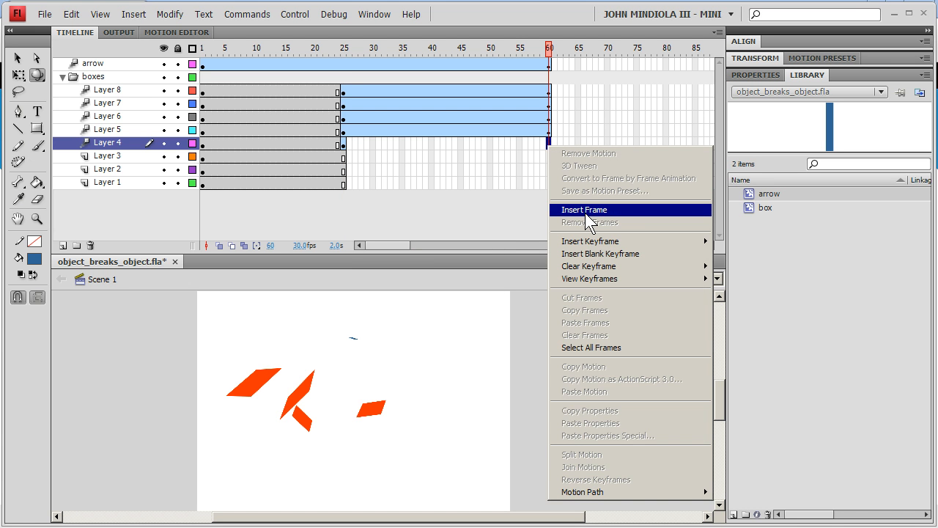
pyautogui.click(585, 211)
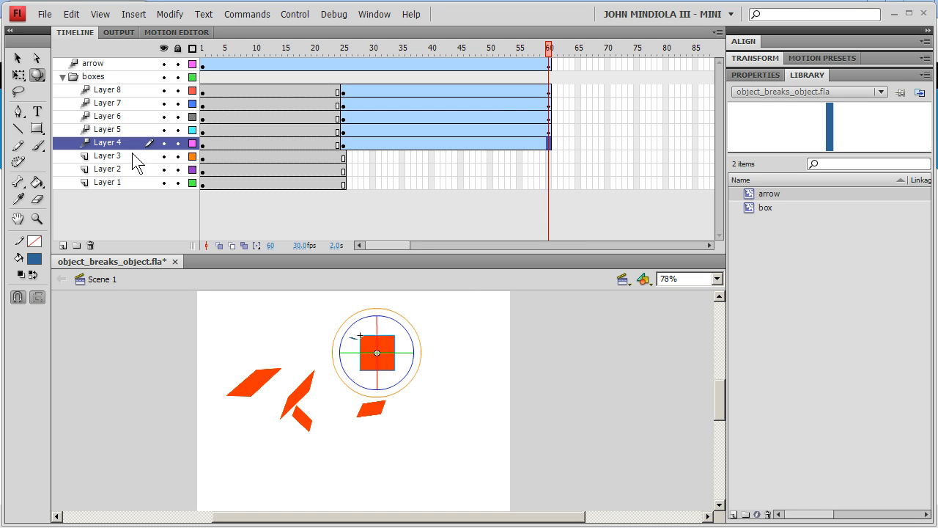
# Move Layer 4's box up at frame 60 with the 3D Translation Tool and rotate it in 3D
pyautogui.click(37, 75)
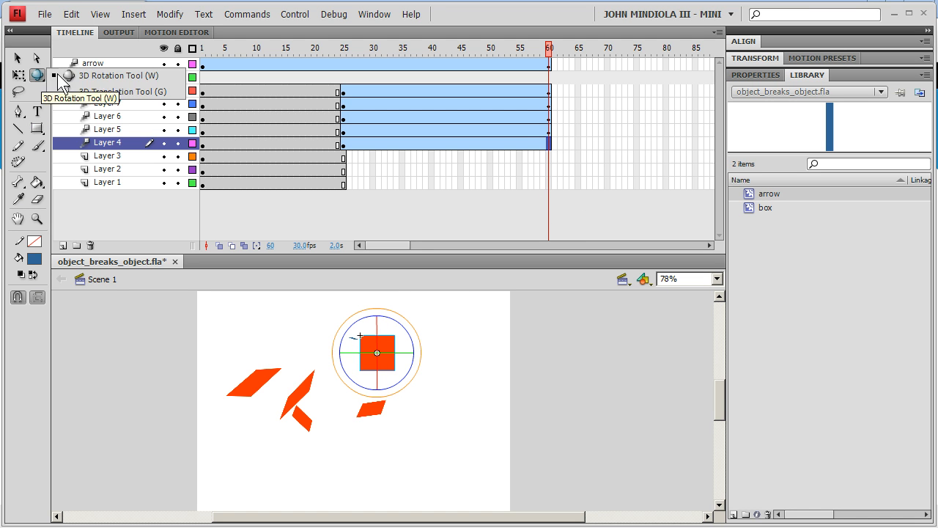
pyautogui.click(96, 91)
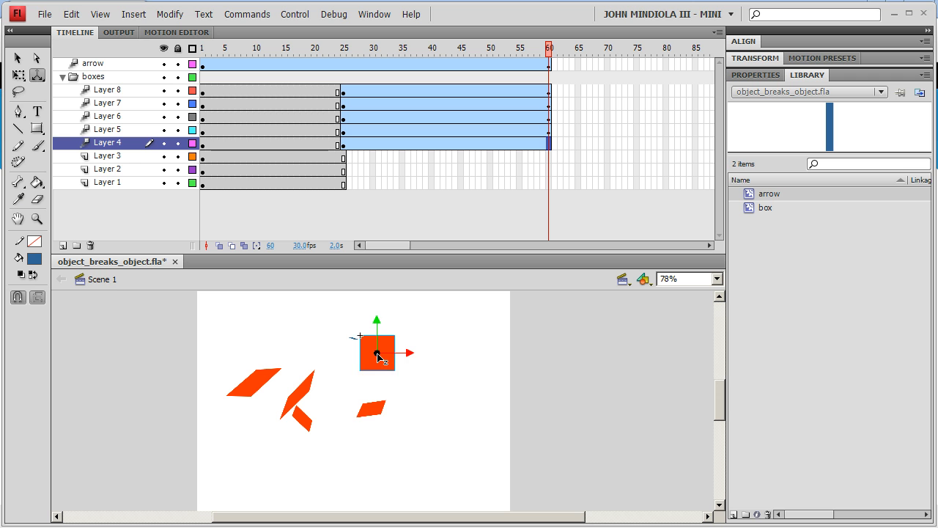
pyautogui.moveTo(377, 356); pyautogui.dragTo(374, 302)
pyautogui.click(39, 77)
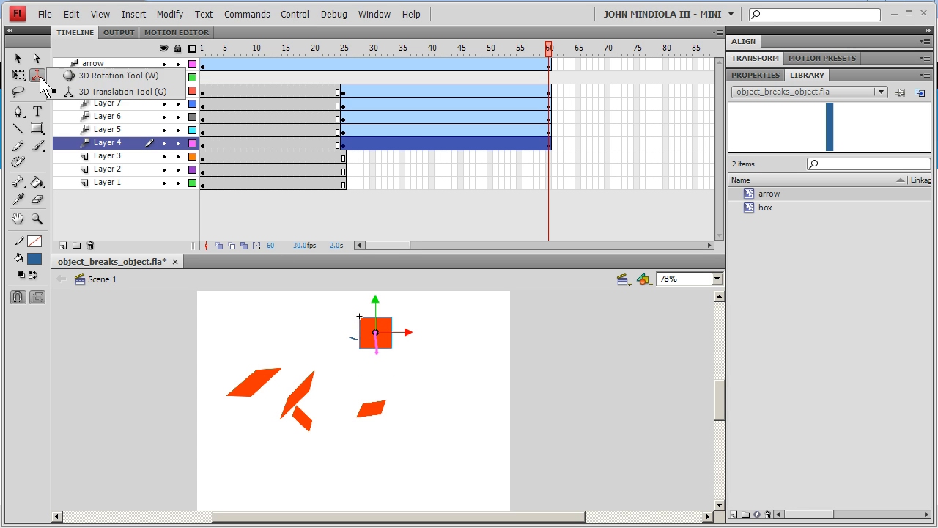
pyautogui.click(95, 75)
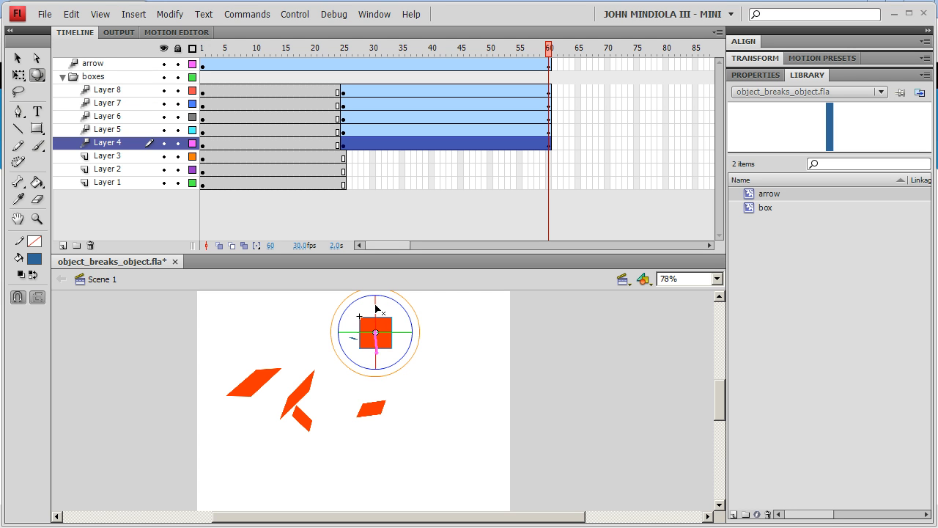
pyautogui.moveTo(376, 305); pyautogui.dragTo(407, 336)
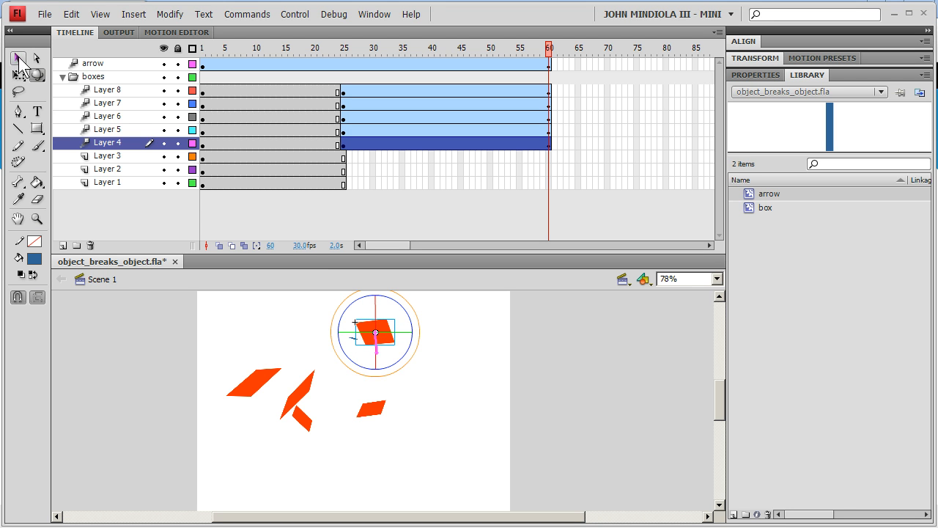
# Return the playhead to frame 1 and test the movie
pyautogui.click(18, 58)
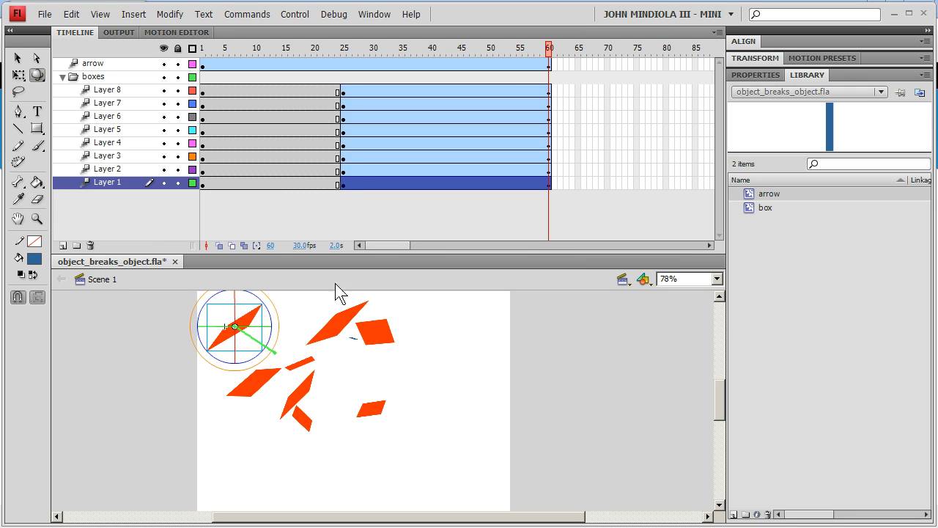
pyautogui.moveTo(549, 48); pyautogui.dragTo(202, 48)
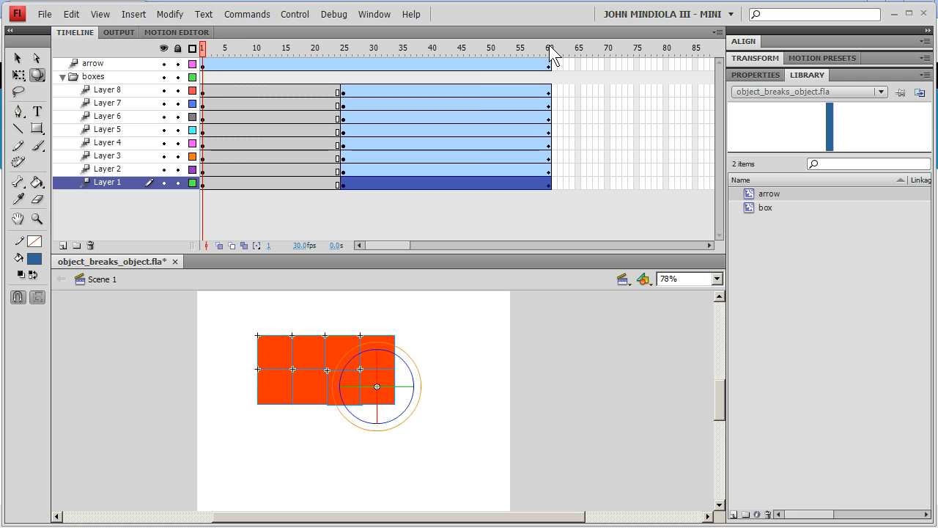
pyautogui.click(301, 16)
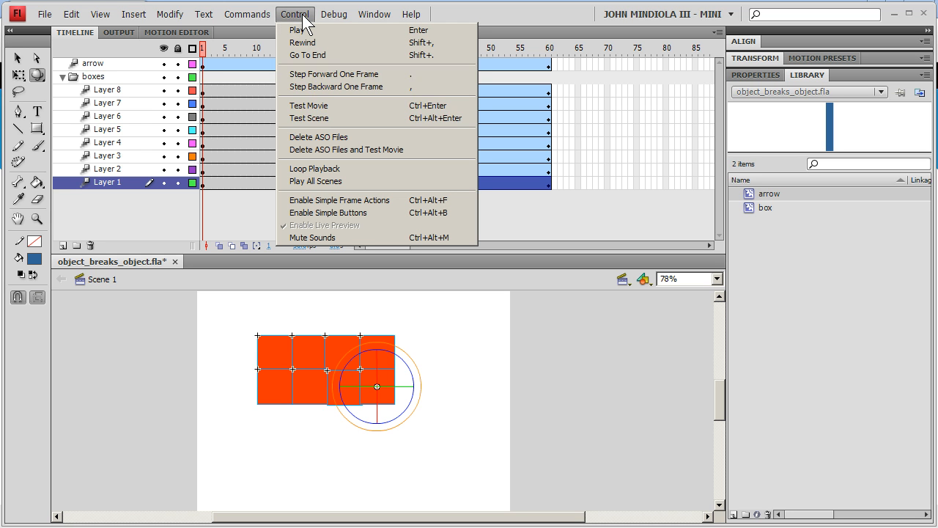
pyautogui.click(303, 107)
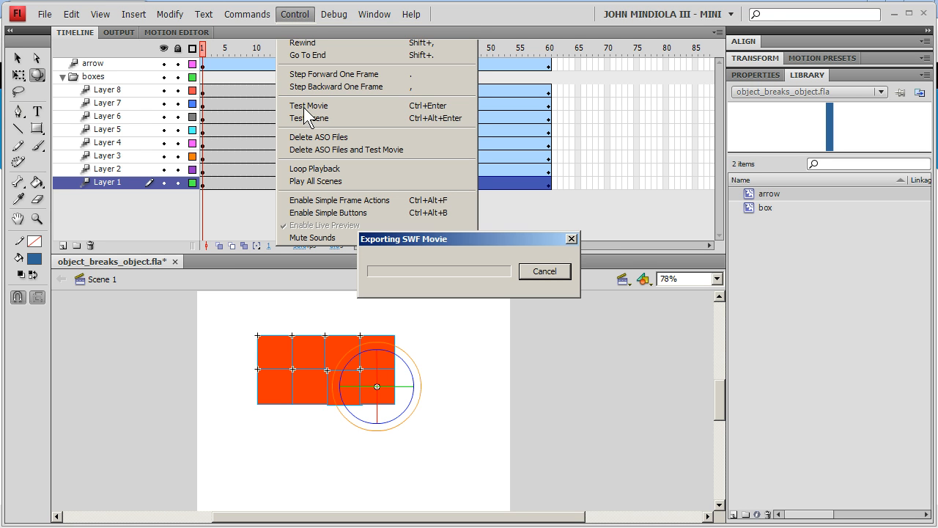